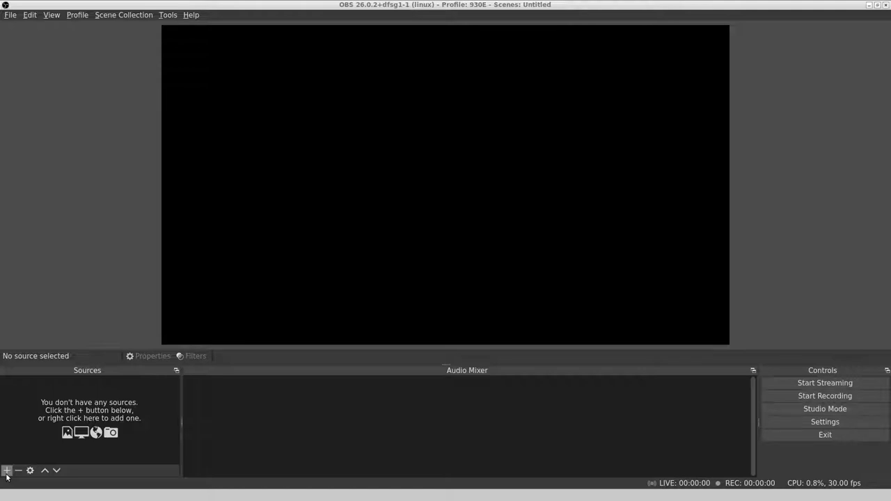
# Add a Video Capture Device (V4L2) source named 'Logitech C930E', keeping its default properties.
pyautogui.click(7, 471)
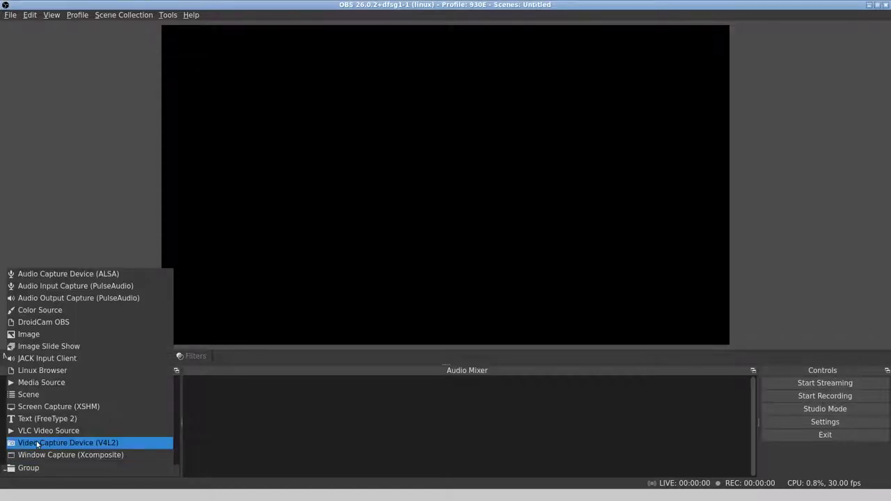
pyautogui.click(36, 441)
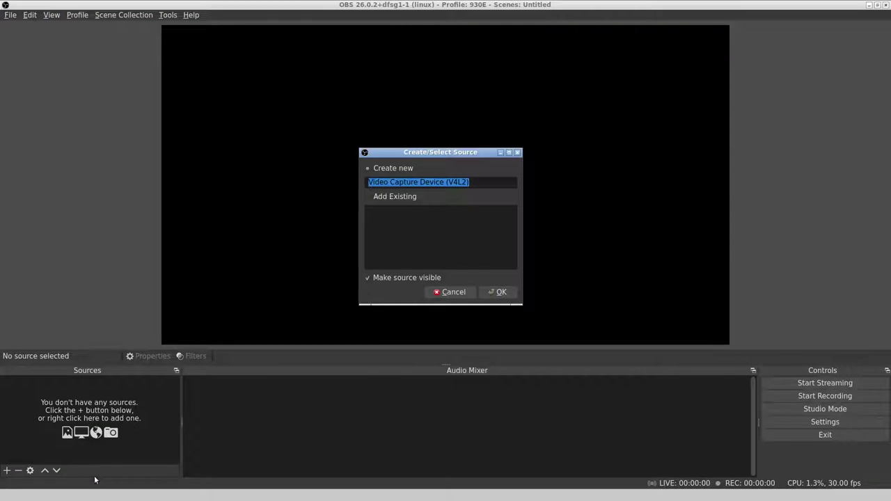
pyautogui.write('Logitech C930E')
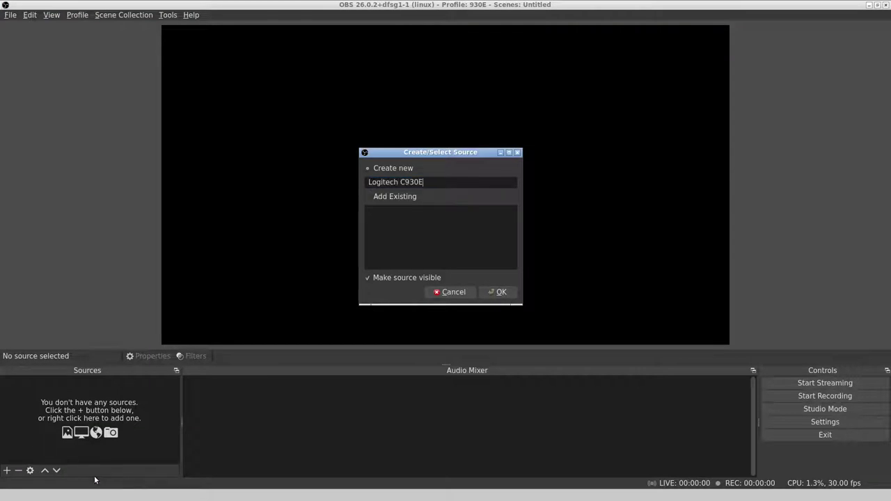
pyautogui.click(496, 292)
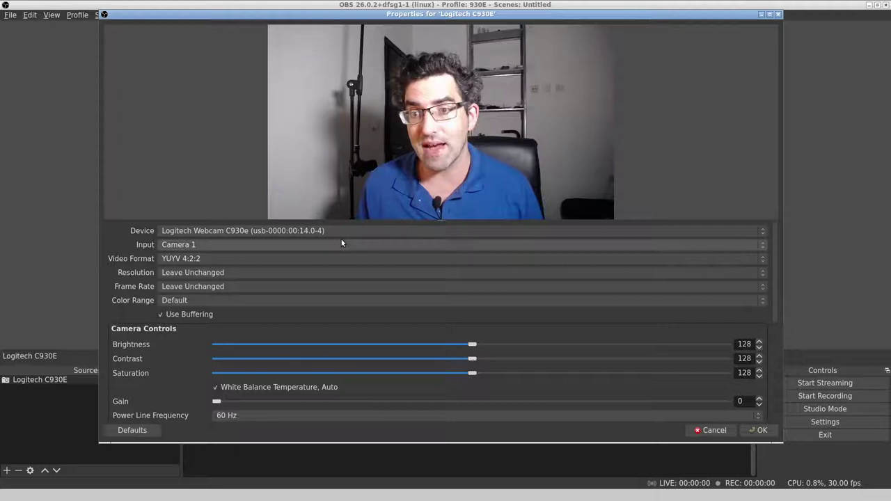
pyautogui.click(755, 432)
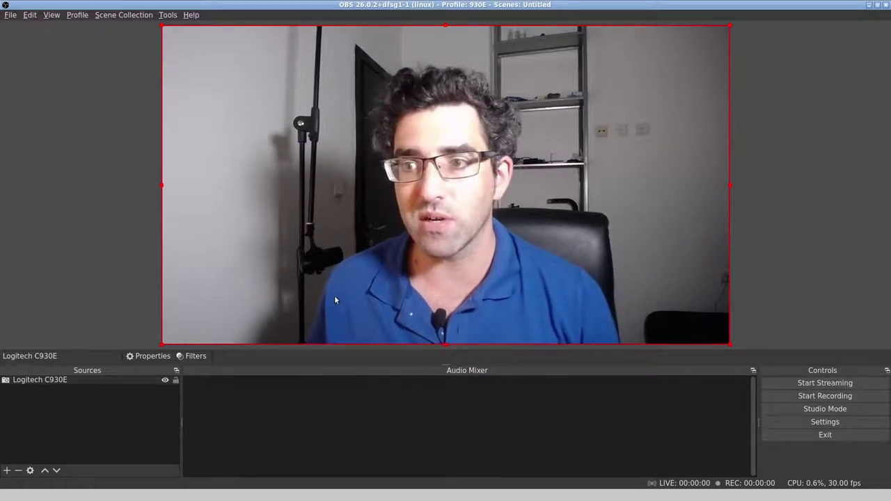
pyautogui.click(68, 382)
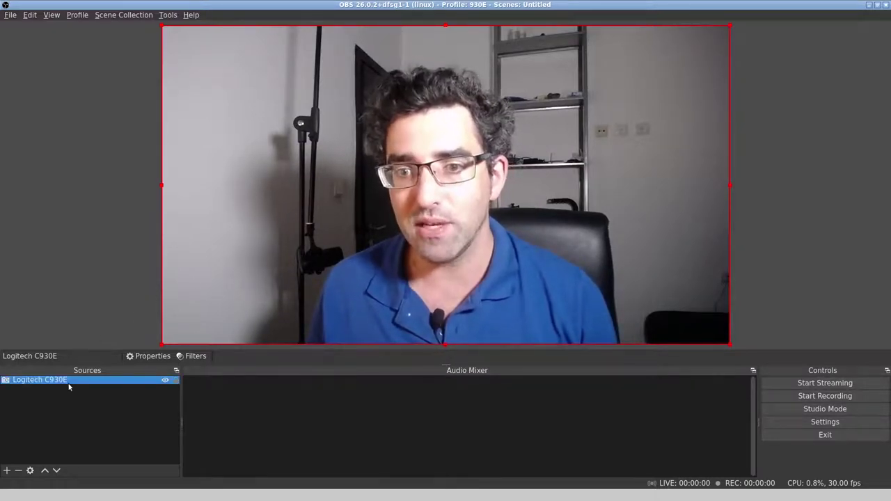
# Set the webcam source's video format to YU12 (Emulated) and apply it.
pyautogui.click(30, 471)
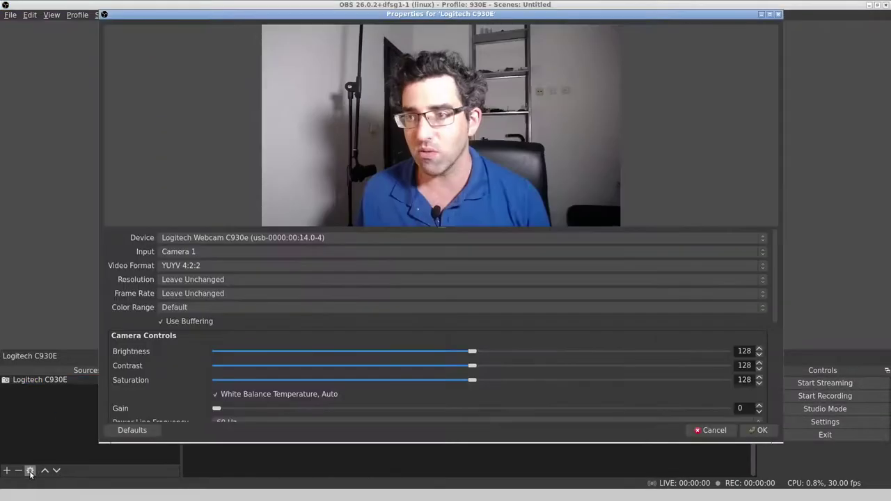
pyautogui.click(316, 265)
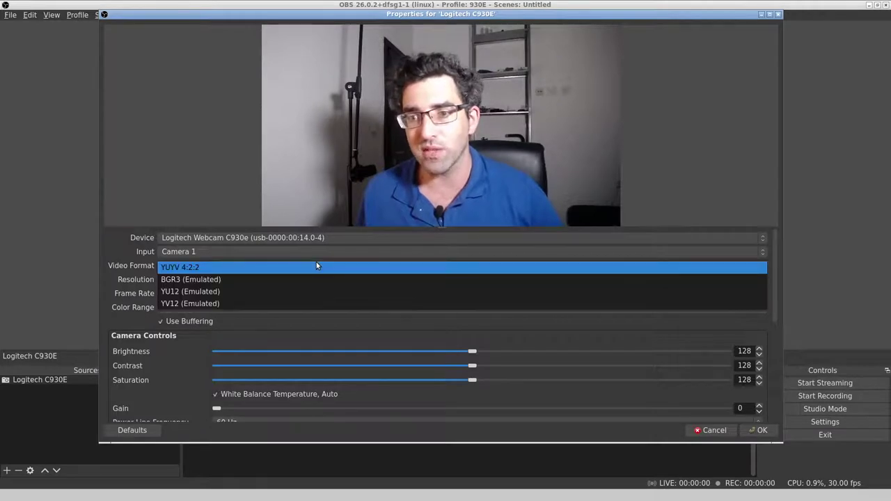
pyautogui.click(300, 295)
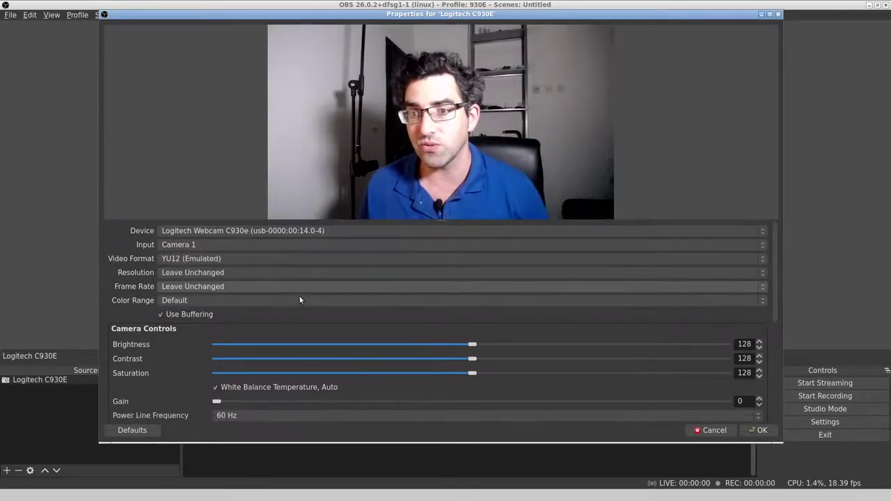
pyautogui.click(759, 430)
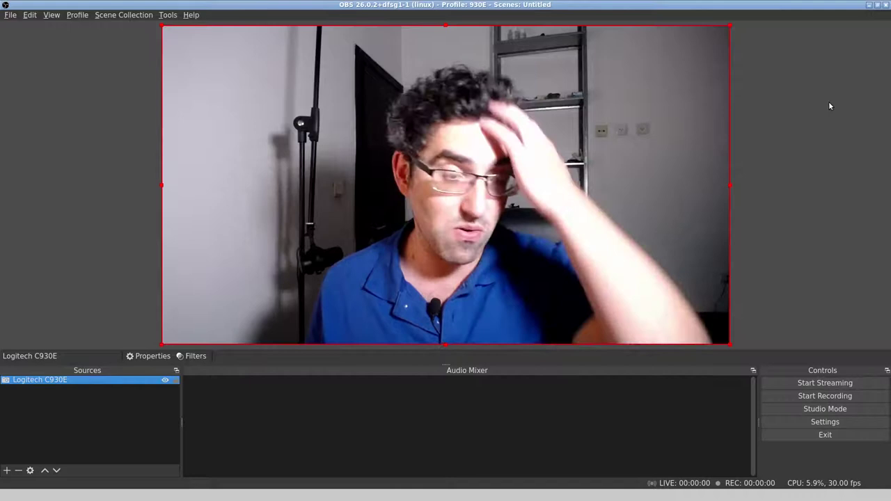
# Try YV12 and YU12 formats, then settle on BGR3 (Emulated) and apply.
pyautogui.click(30, 471)
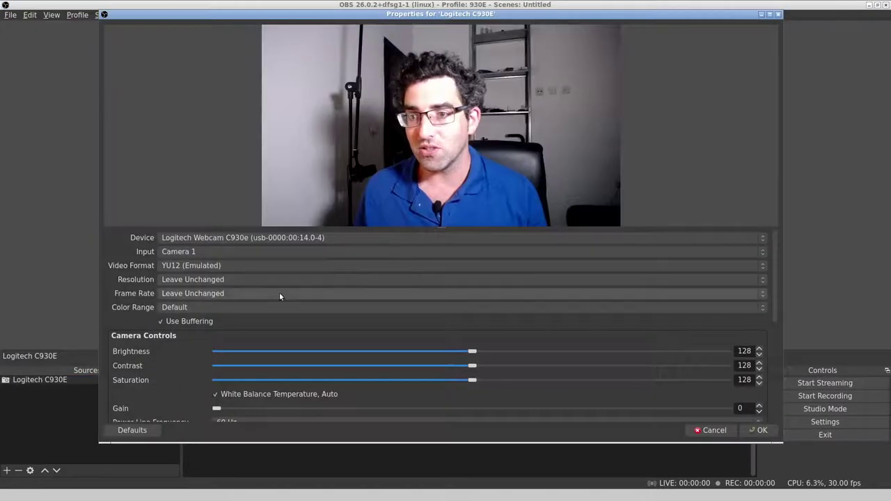
pyautogui.click(216, 266)
pyautogui.click(211, 279)
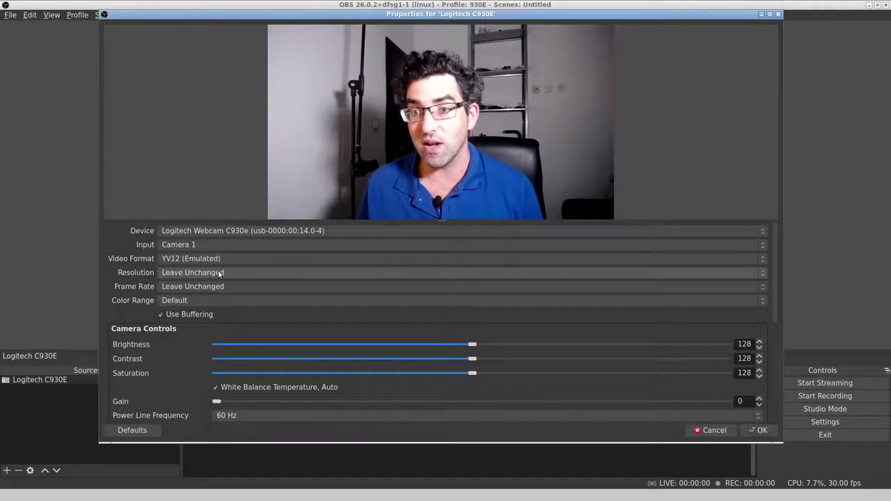
pyautogui.click(219, 257)
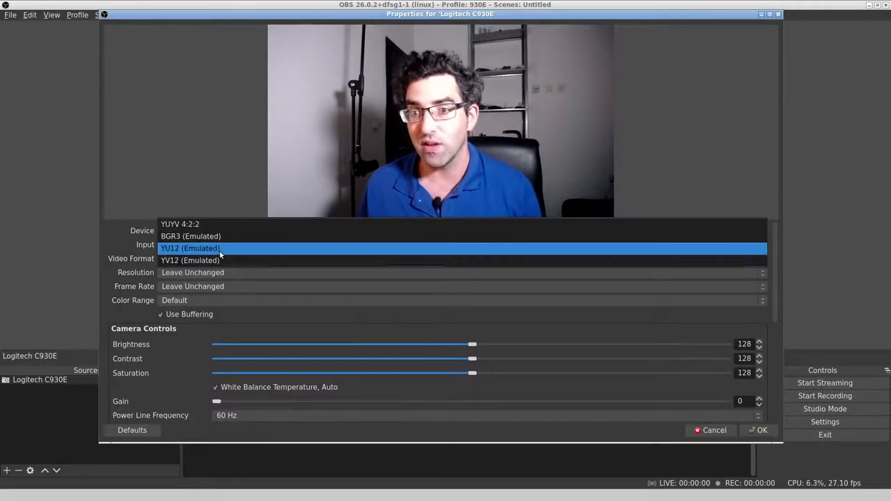
pyautogui.click(219, 252)
pyautogui.click(209, 261)
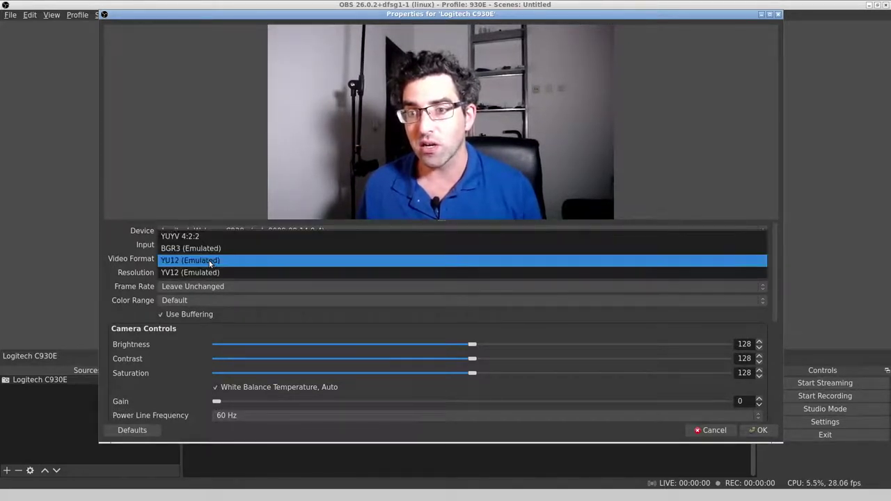
pyautogui.click(216, 249)
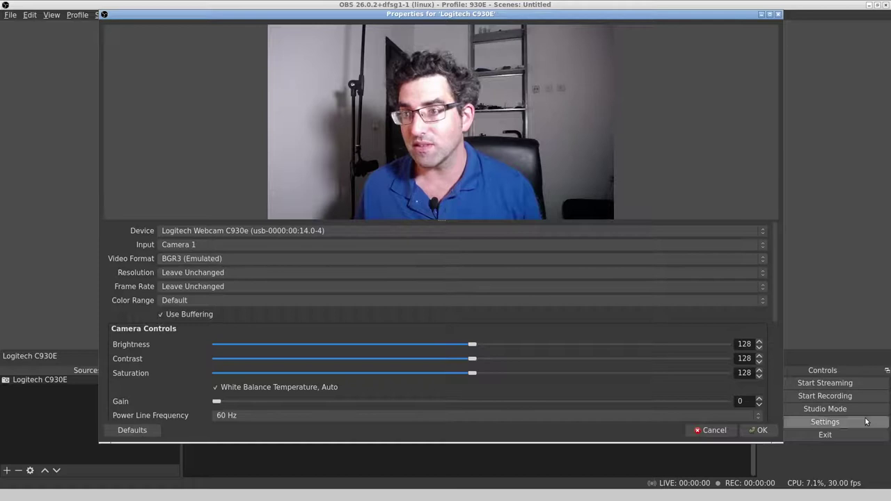
pyautogui.click(760, 430)
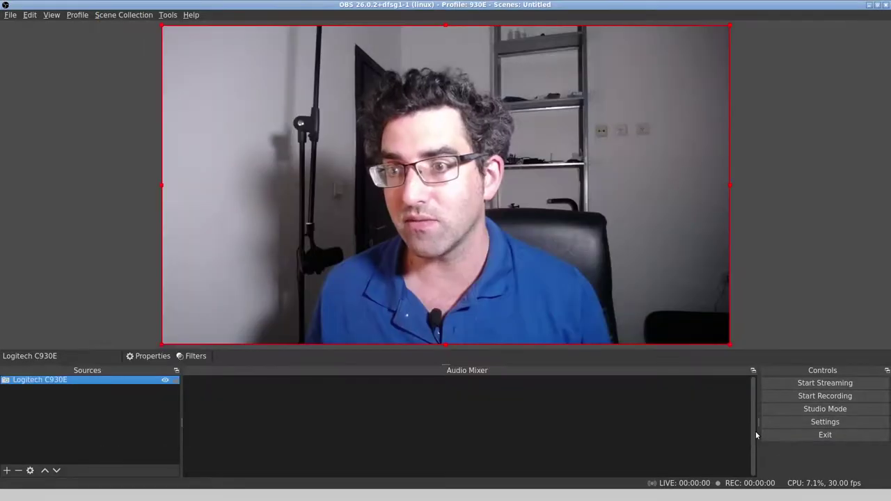
# Switch the webcam's video format back to YU12 (Emulated) and apply it.
pyautogui.click(30, 470)
pyautogui.click(200, 267)
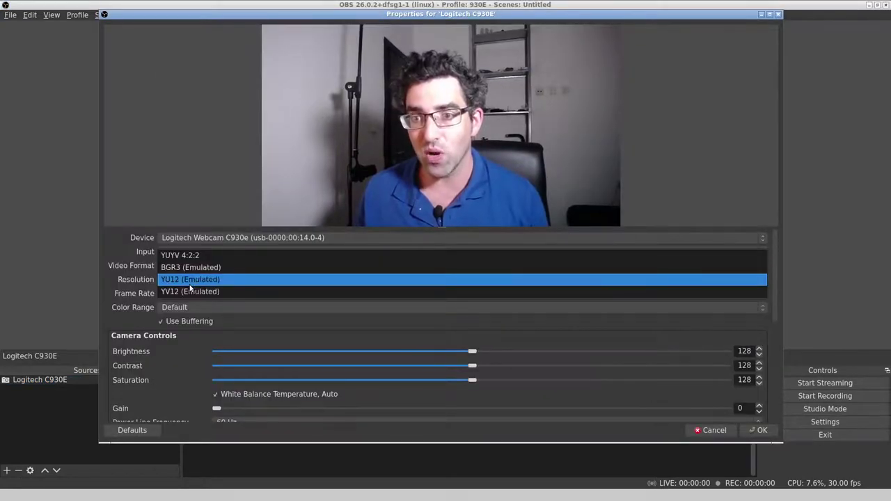
pyautogui.click(202, 279)
pyautogui.click(746, 431)
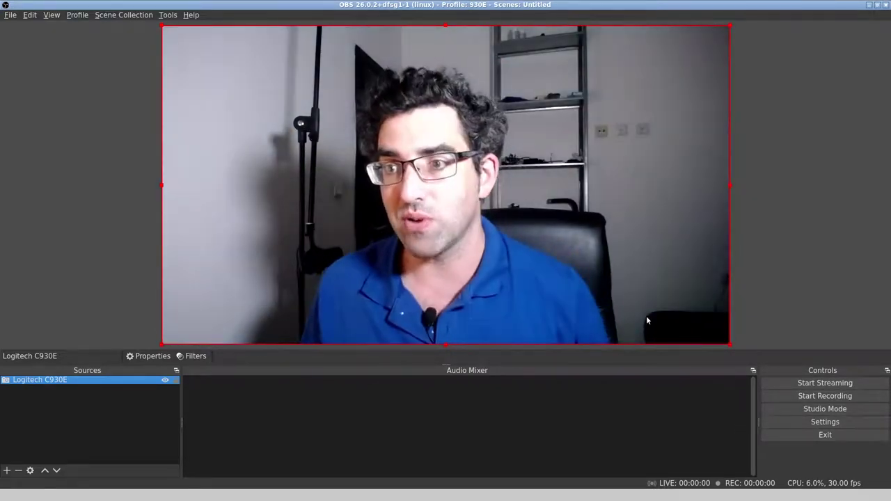
# Set the webcam resolution to 1920x1080 and the frame rate to 24.00.
pyautogui.click(29, 471)
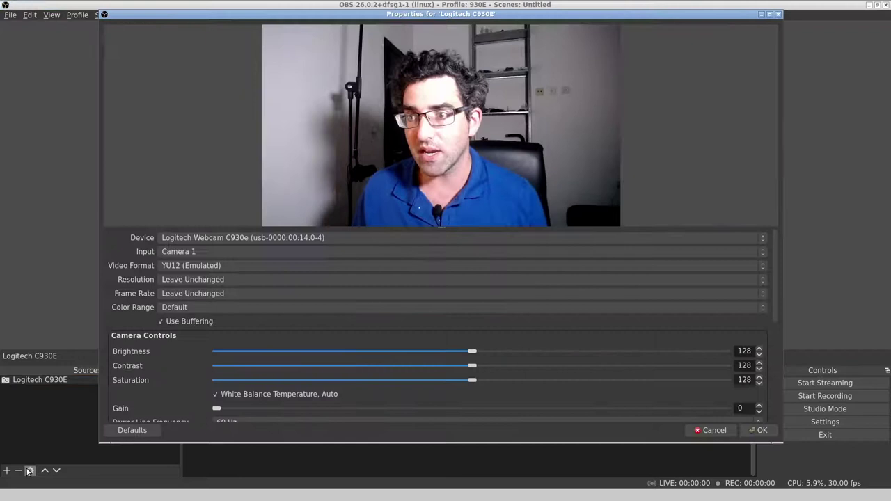
pyautogui.click(224, 280)
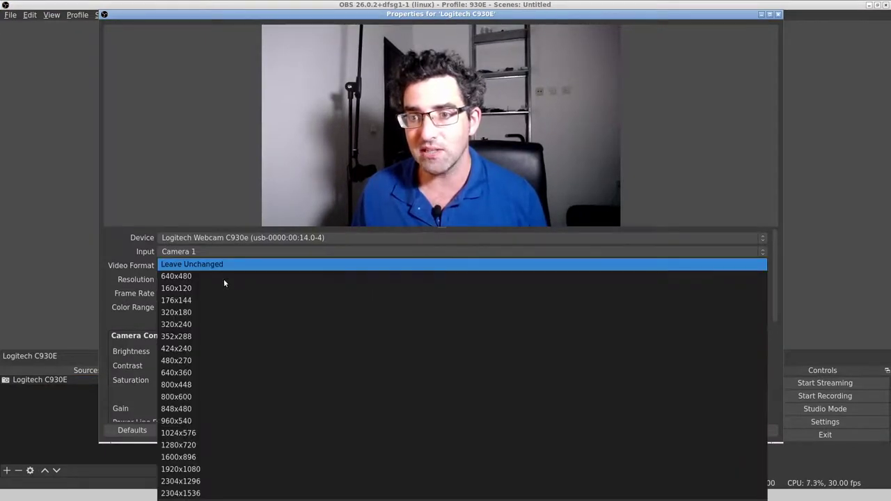
pyautogui.click(213, 470)
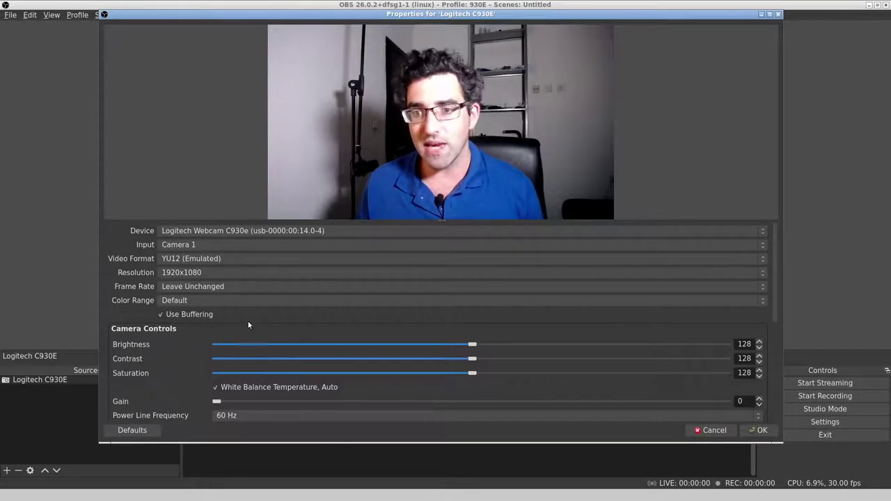
pyautogui.click(223, 272)
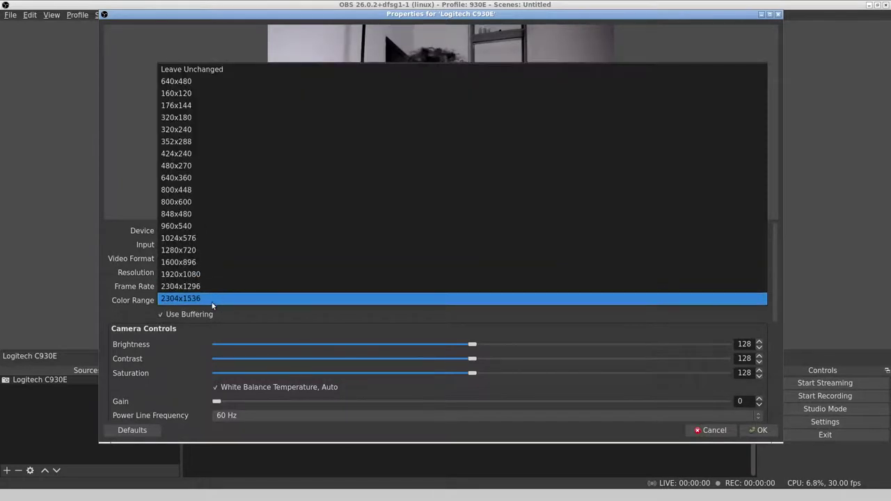
pyautogui.click(222, 276)
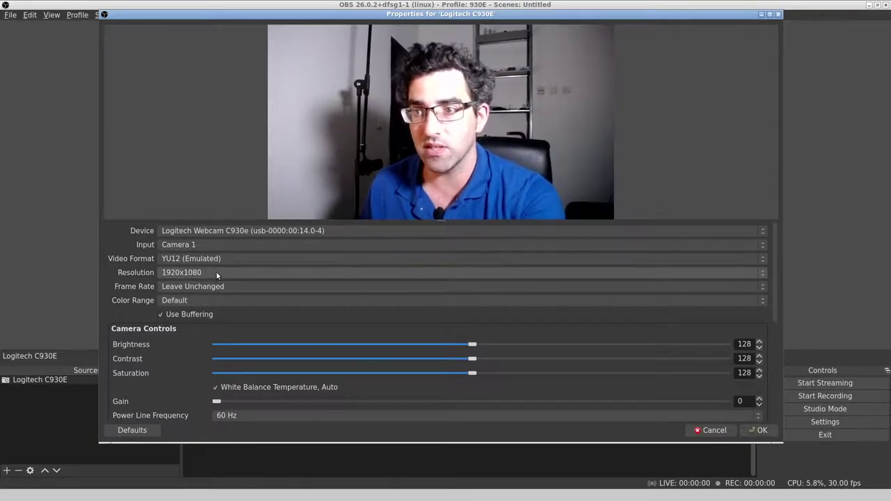
pyautogui.click(205, 286)
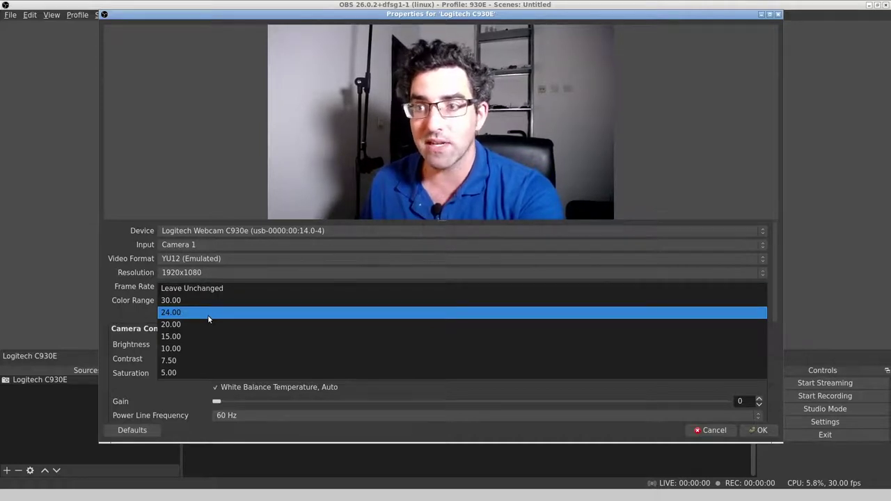
pyautogui.click(208, 315)
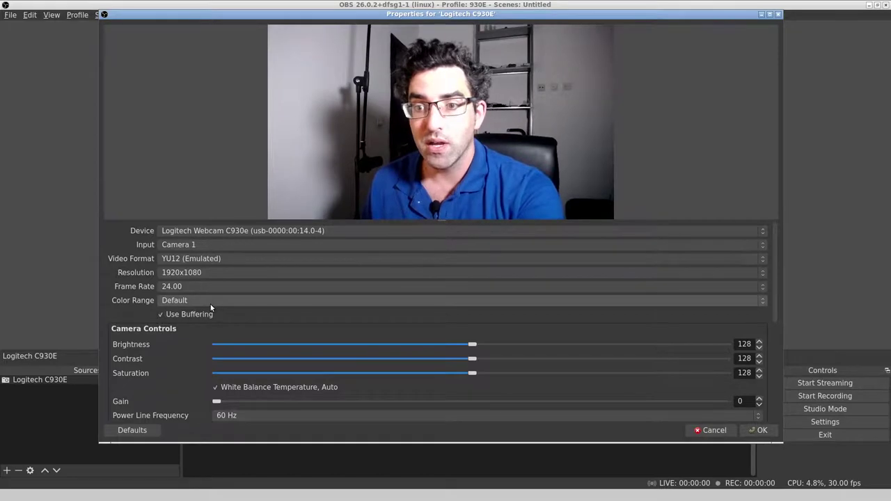
pyautogui.moveTo(777, 315); pyautogui.dragTo(769, 424)
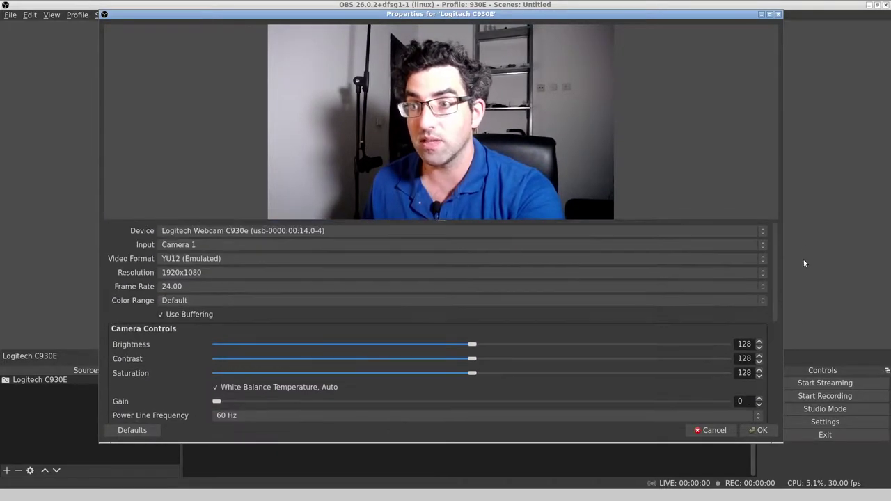
# Apply the camera settings and shrink the webcam picture toward the canvas's top-left corner.
pyautogui.click(759, 430)
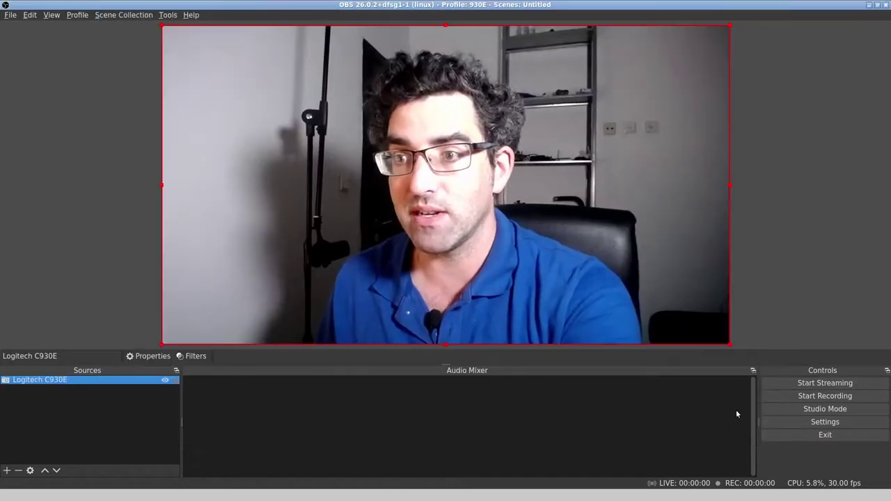
pyautogui.moveTo(728, 345); pyautogui.dragTo(420, 170)
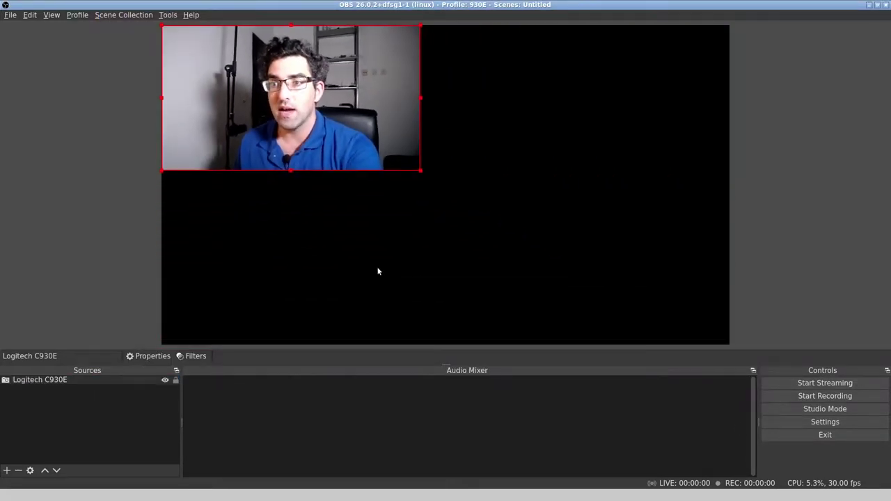
pyautogui.click(375, 269)
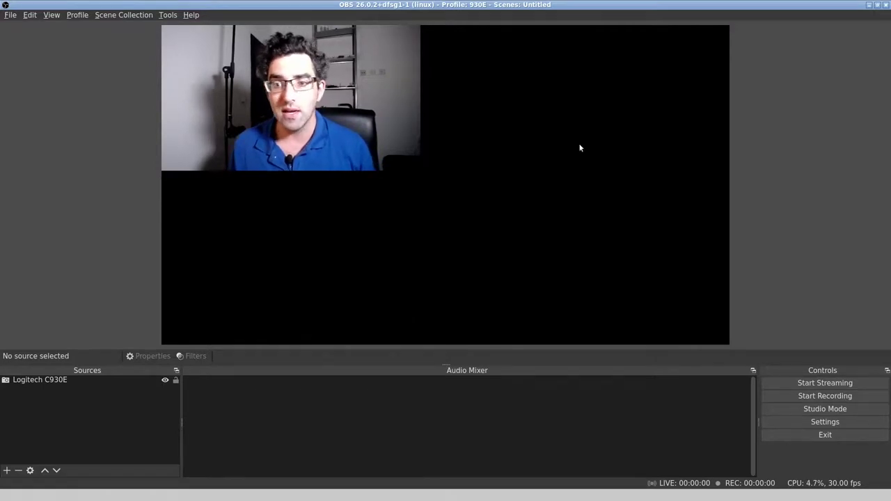
# Enlarge the webcam picture slightly to about 645x362.
pyautogui.click(336, 123)
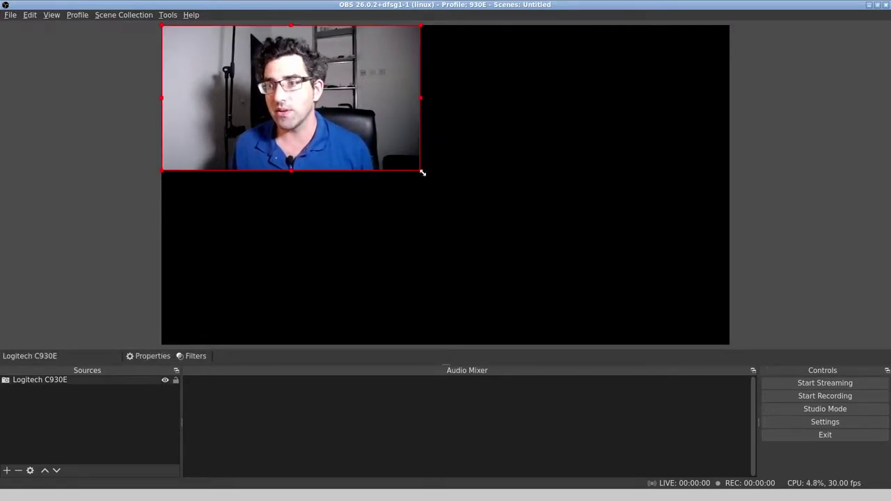
pyautogui.moveTo(419, 171); pyautogui.dragTo(575, 280)
pyautogui.click(535, 322)
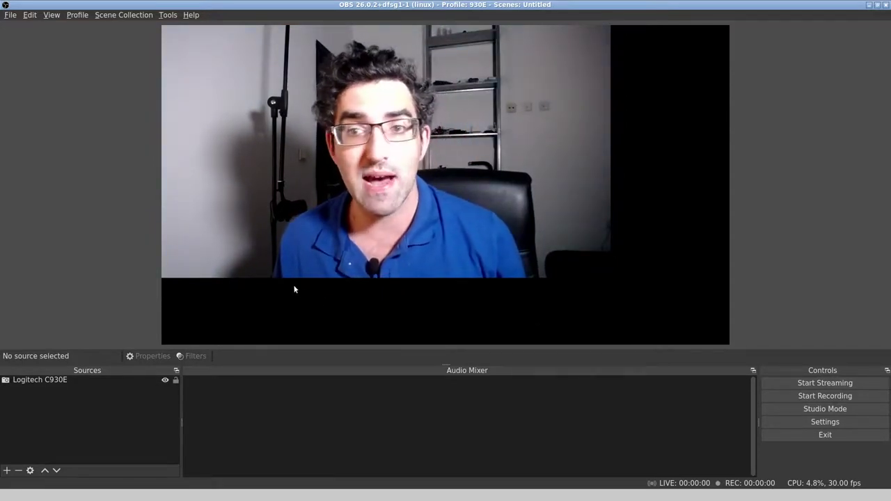
pyautogui.click(400, 237)
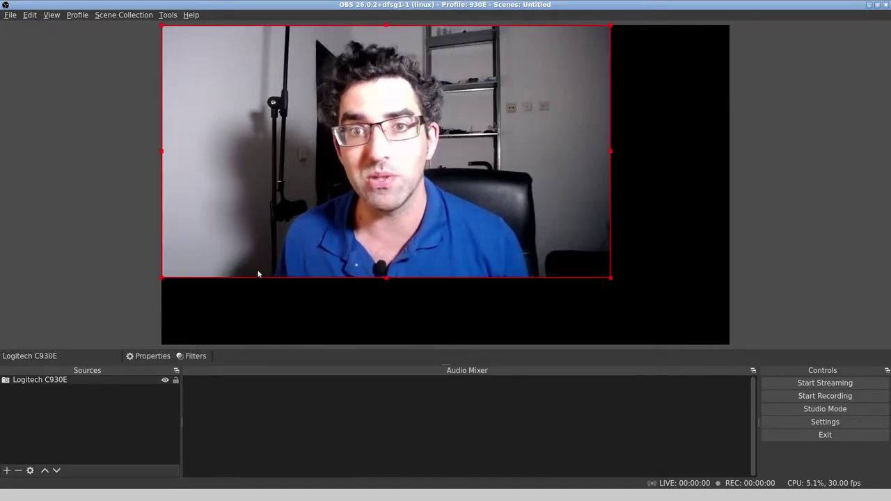
pyautogui.click(30, 471)
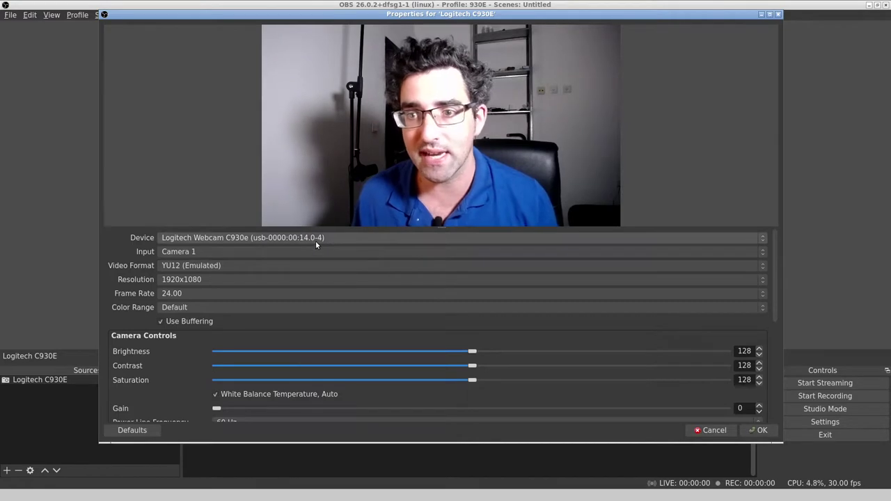
pyautogui.click(267, 265)
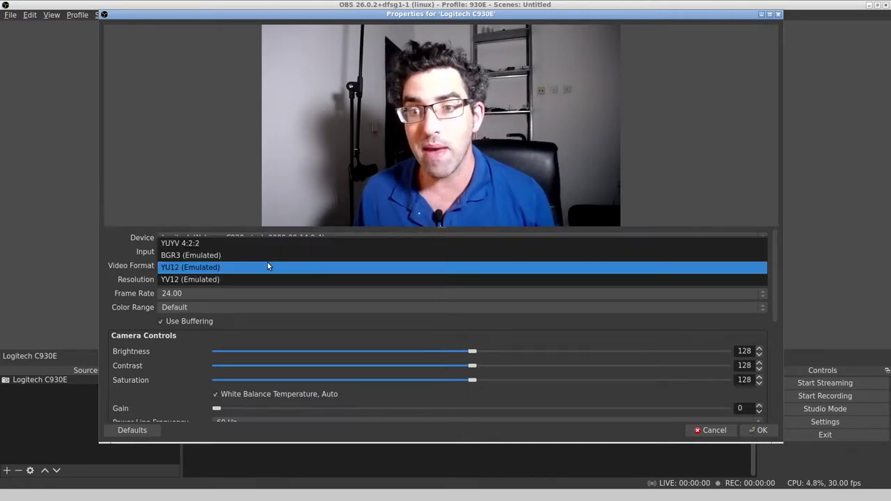
pyautogui.click(242, 269)
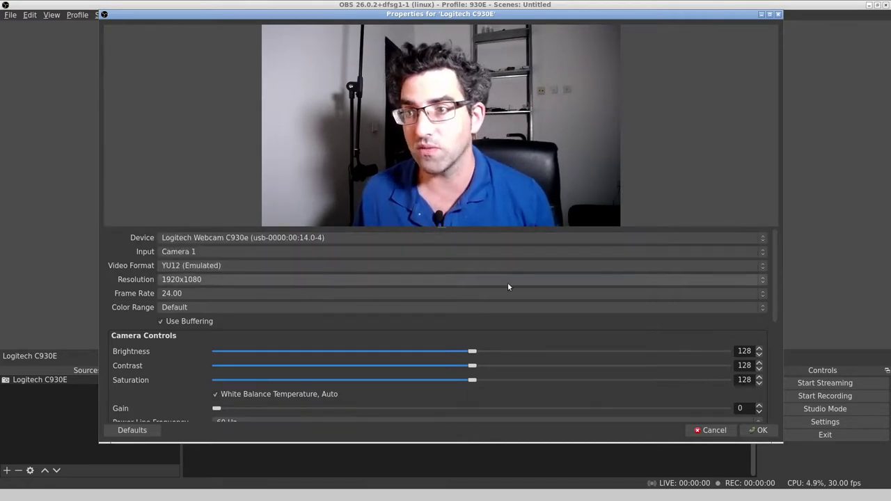
pyautogui.click(758, 430)
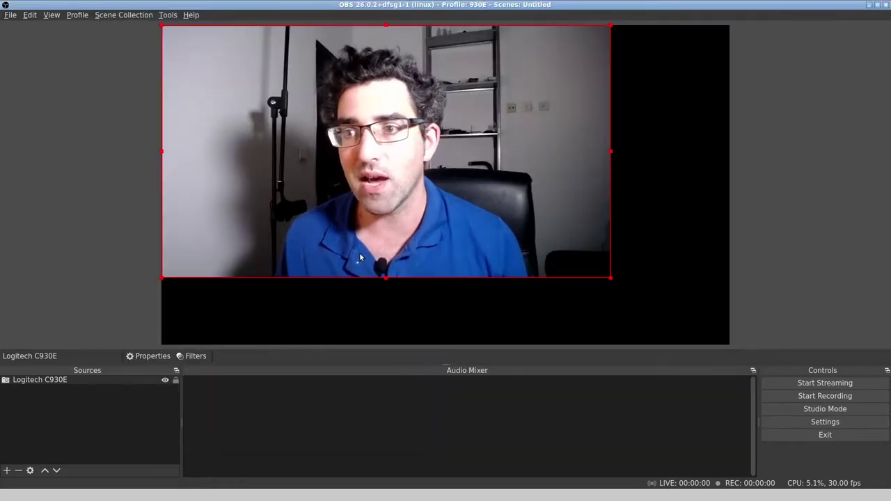
pyautogui.click(29, 471)
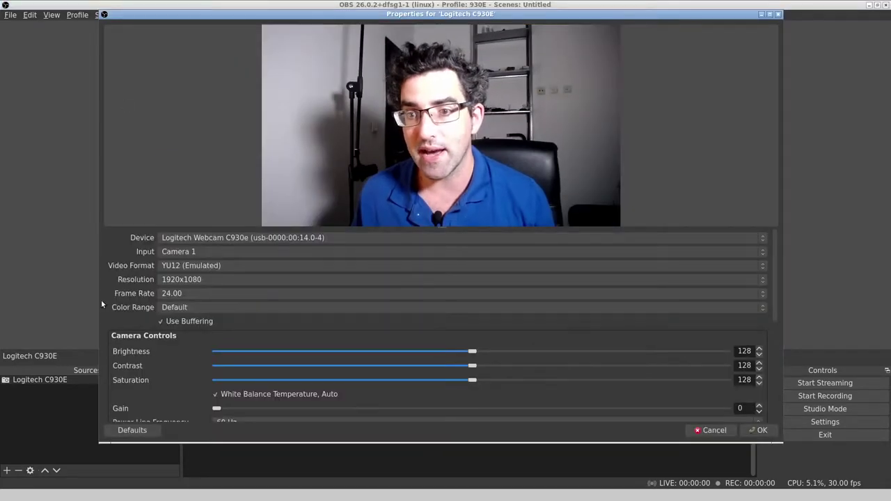
pyautogui.click(714, 430)
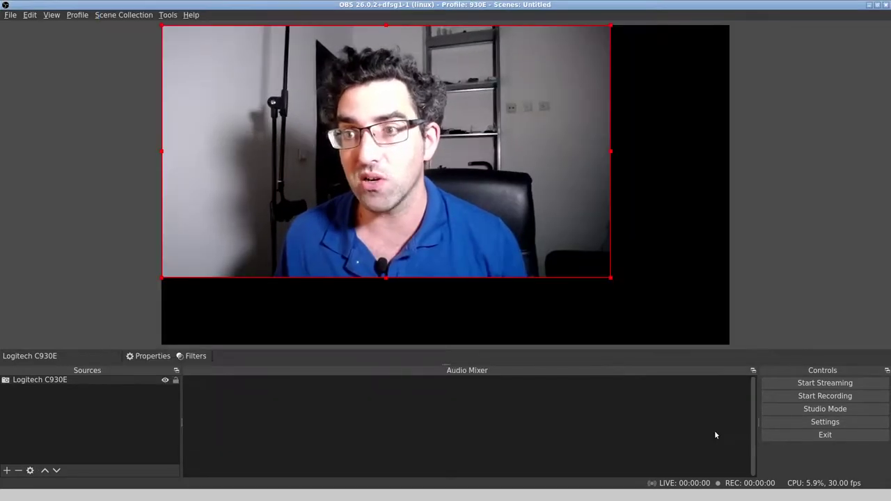